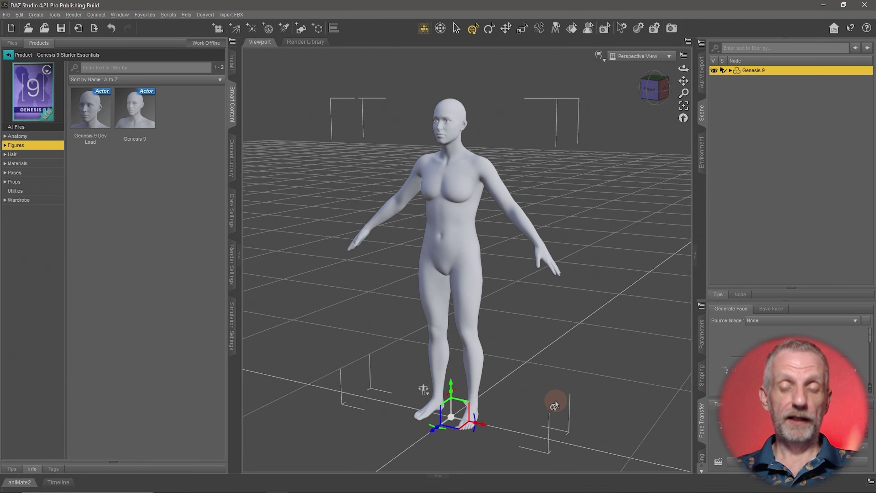
Step: Show the Genesis 9 Starter Essentials Wardrobe items: G9 Base Bikini, Bra, Shirt and Shorts
left_click_drag(554, 405, 556, 401)
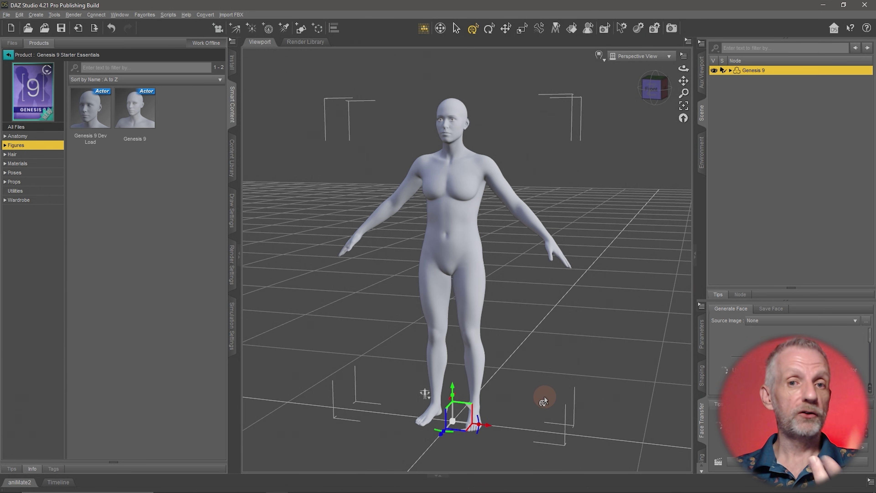
left_click_drag(545, 398, 545, 396)
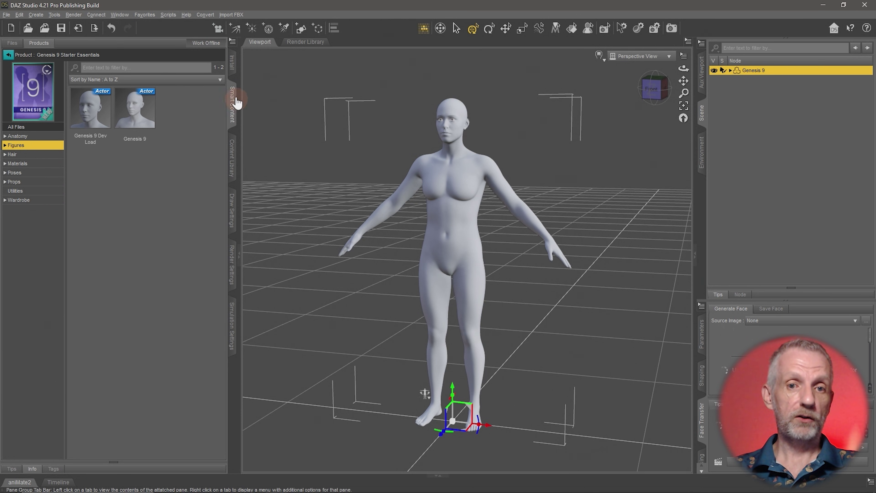
left_click(43, 201)
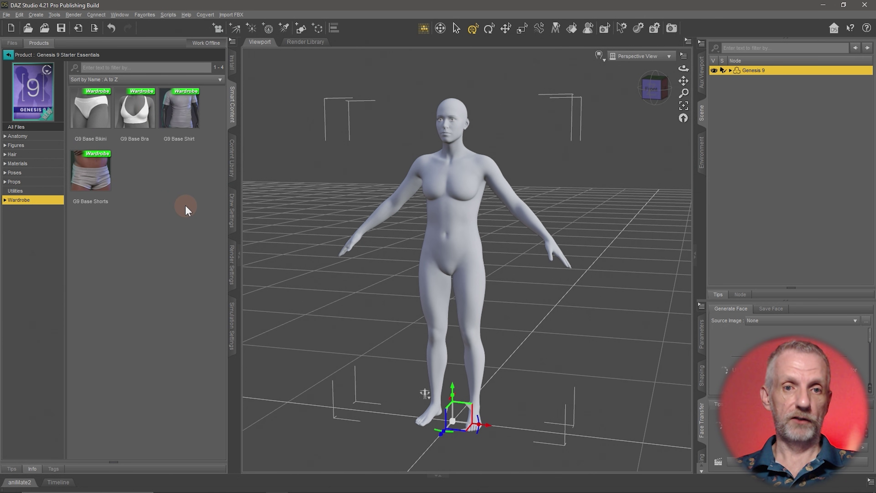
Step: Drop the G9 Base Shirt onto the Genesis 9 figure so it wears the dark top
left_click_drag(362, 280, 387, 291, "alt")
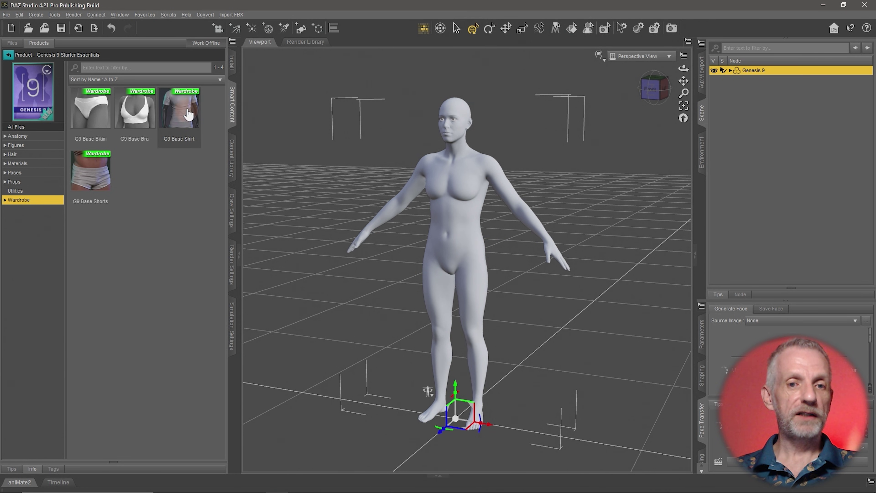
left_click(90, 179)
left_click_drag(179, 110, 321, 230)
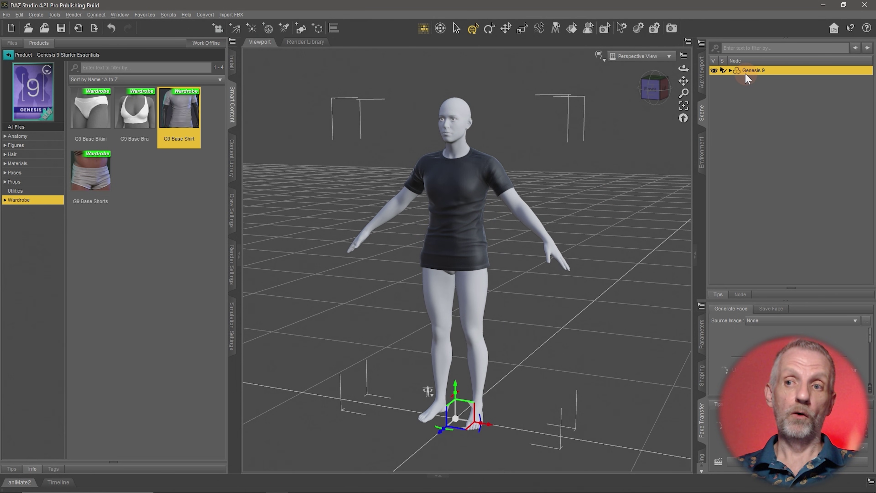
Step: Expand Genesis 9 in the Scene pane and toggle the G9 Base Shirt's visibility, leaving it shown
left_click(730, 70)
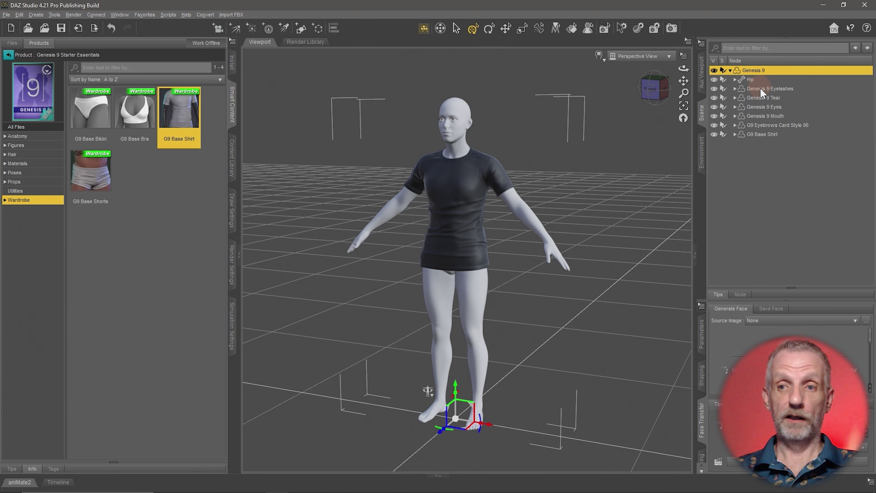
left_click(766, 134)
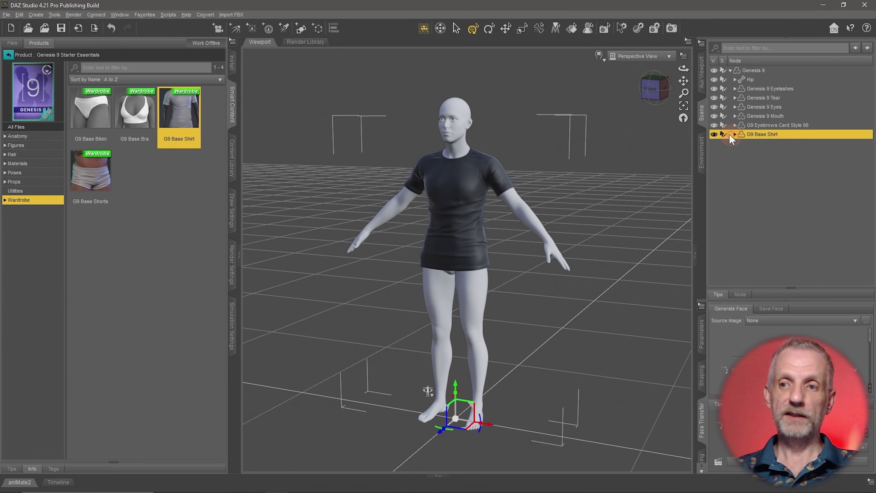
left_click(715, 134)
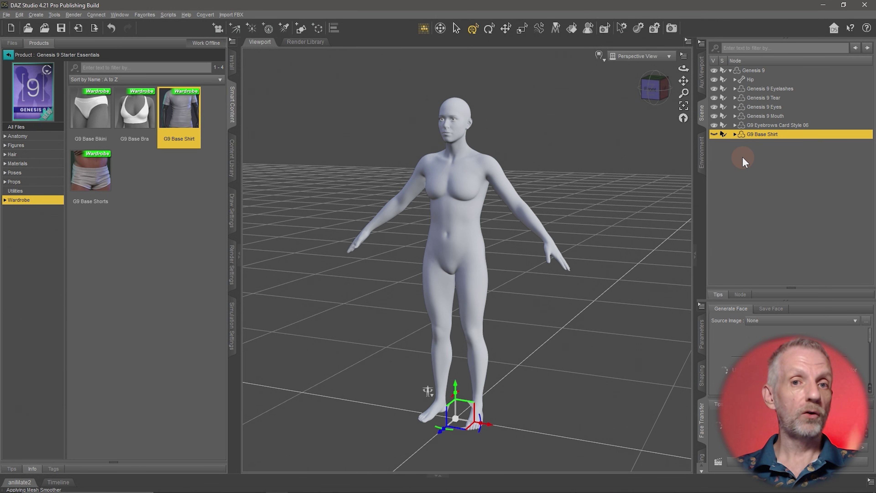
left_click(713, 134)
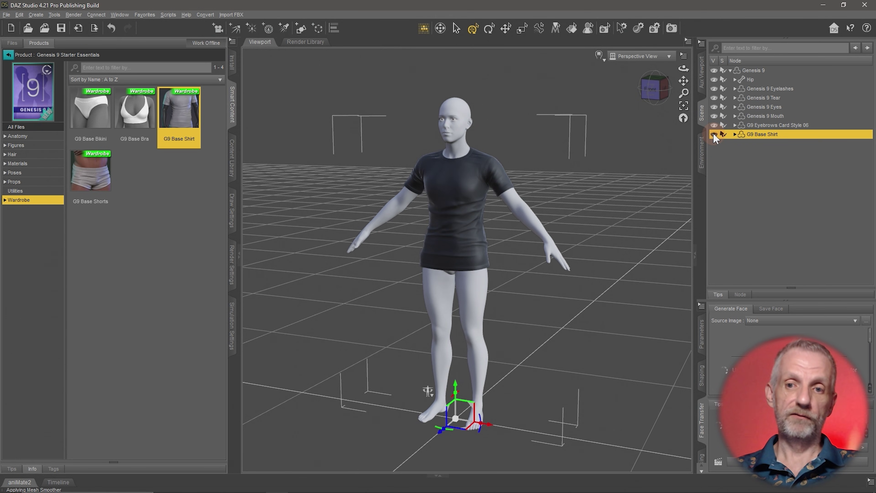
left_click(714, 135)
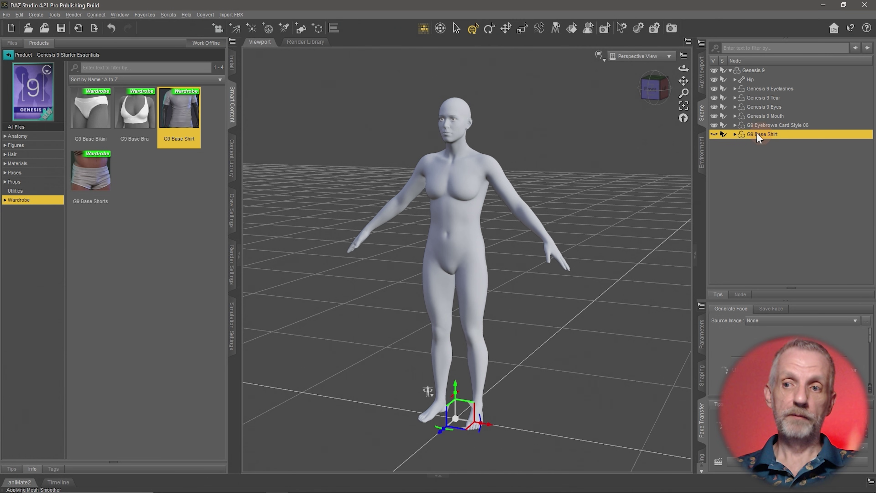
left_click(715, 135)
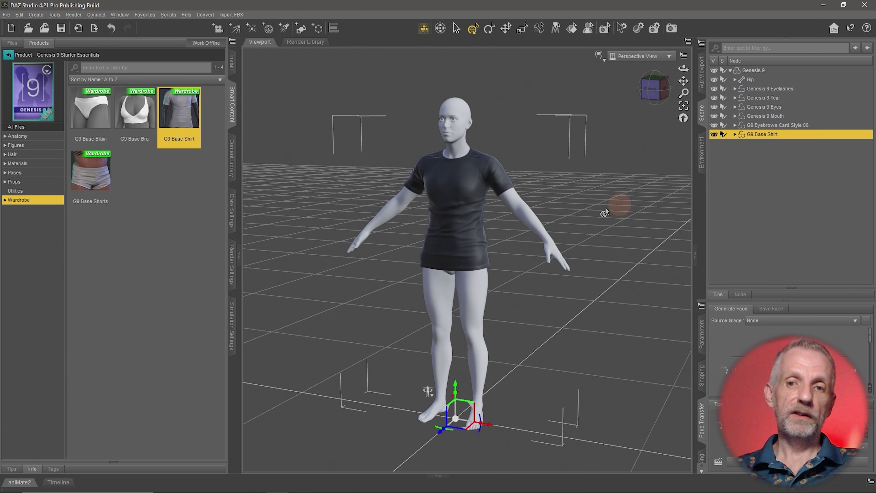
left_click_drag(595, 211, 593, 209)
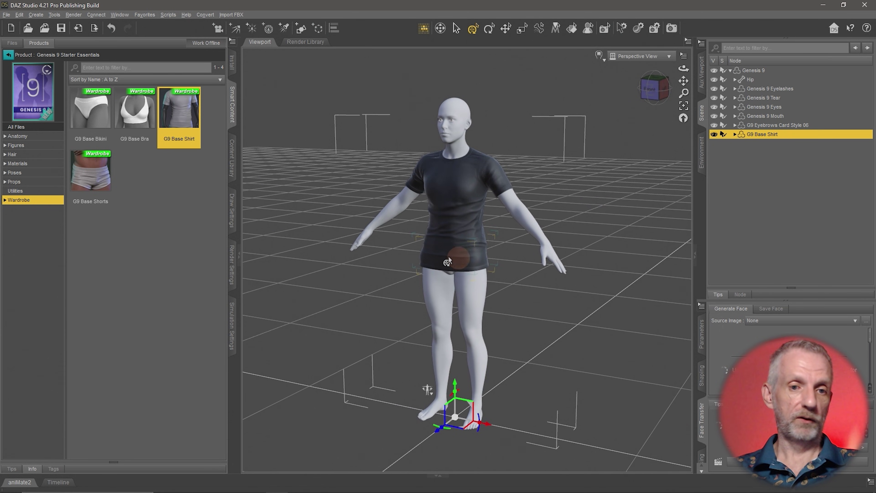
Step: With Genesis 9 selected, load the G9 Base Shorts onto the figure
left_click(757, 70)
double_click(91, 184)
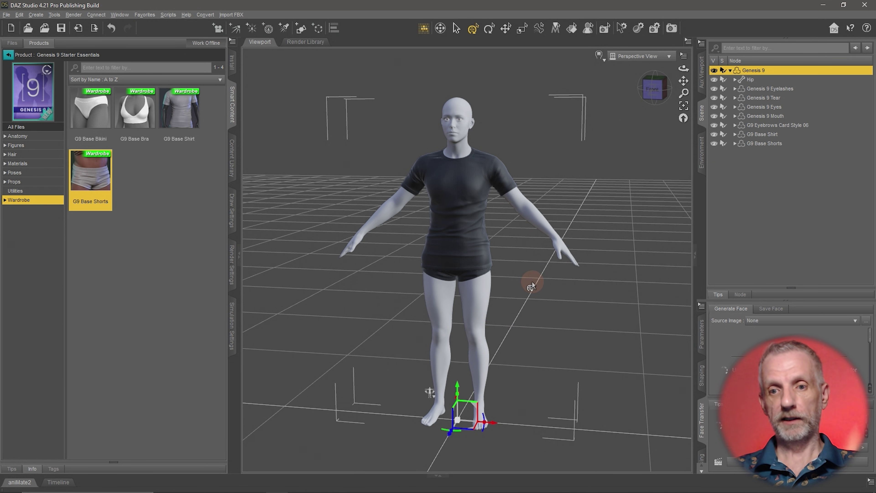
left_click_drag(532, 286, 533, 282)
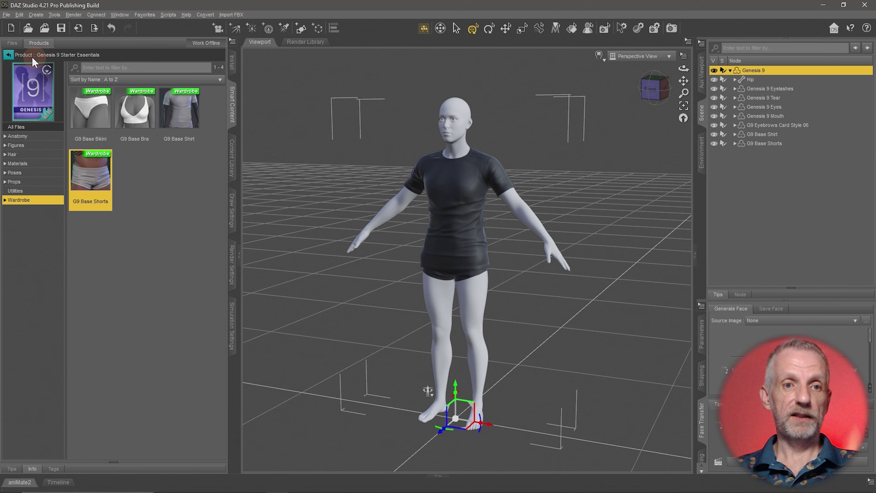
Step: Open the Angela 9 HD product and load the Angela 9 actor, bringing up Character Loading Options
left_click(8, 56)
left_click(50, 131)
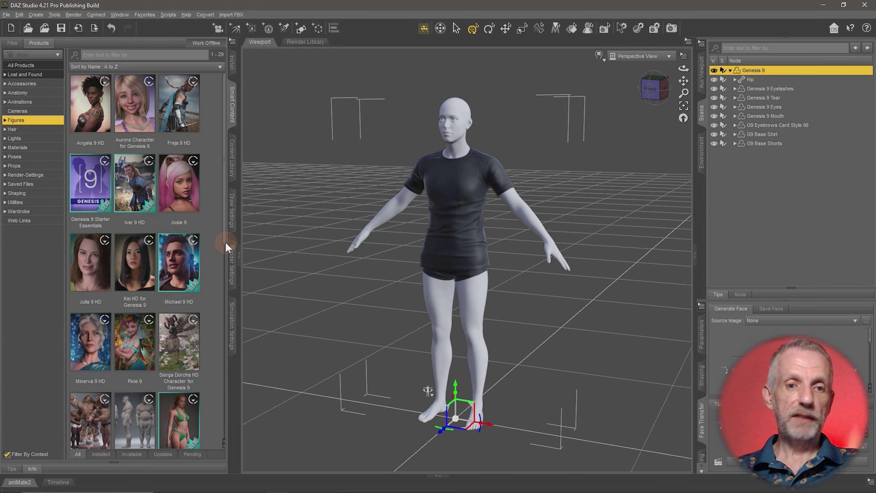
left_click(110, 120)
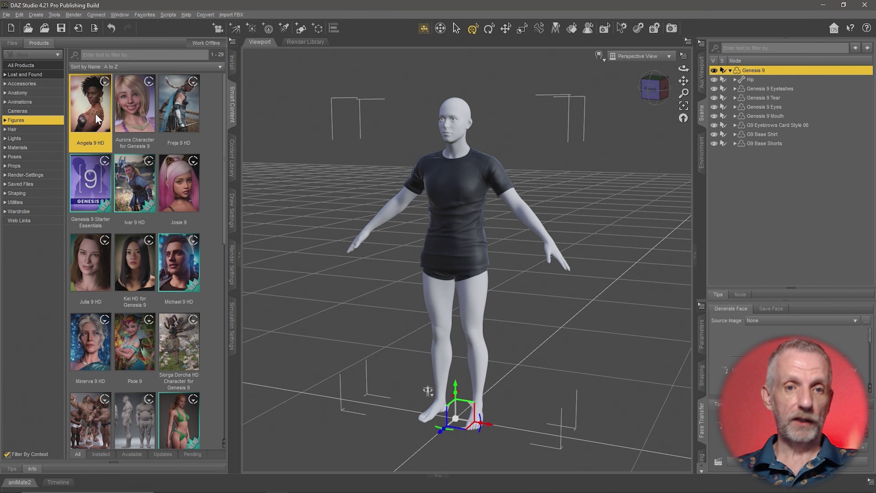
double_click(98, 118)
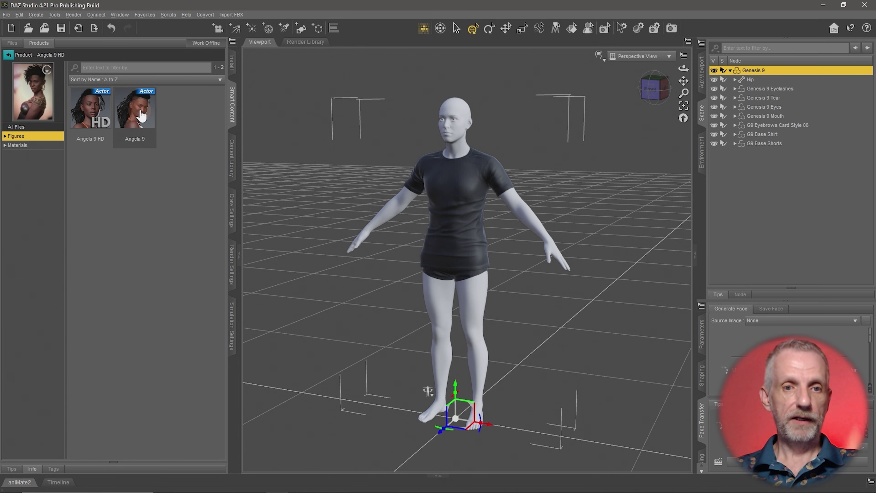
left_click(147, 120)
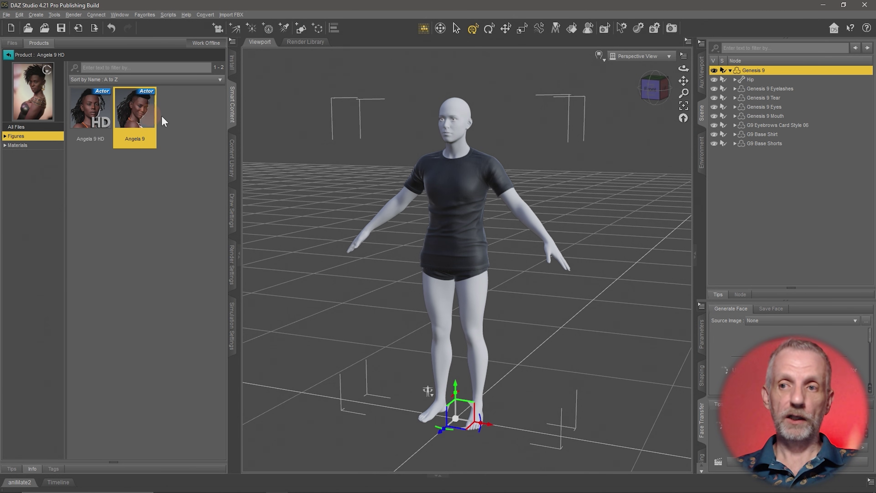
double_click(143, 118)
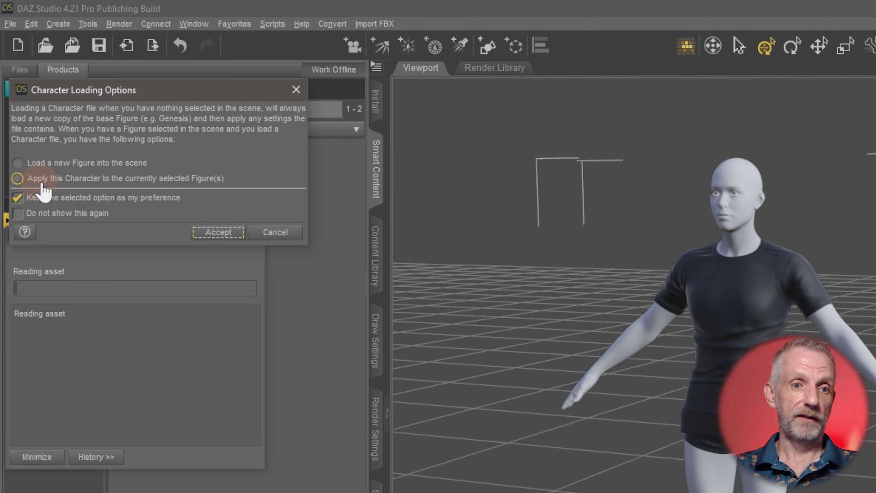
Step: Apply Angela 9 to the currently selected figure, keeping the remember-choice preference checked, and accept
left_click(42, 183)
left_click(174, 197)
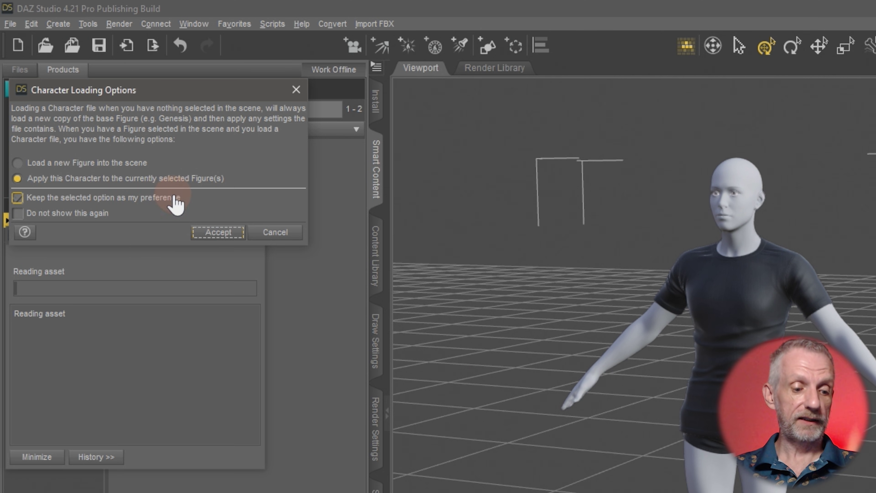
left_click(218, 232)
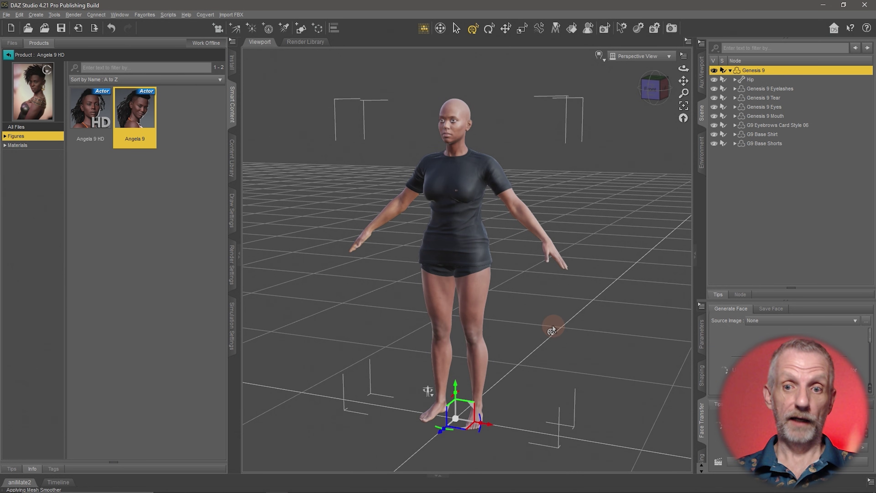
Step: Inspect the clothed Angela figure from behind, then return to the full figure product list
mouse_move(536, 294)
left_mouse_down("alt")
mouse_move(531, 289)
mouse_move(543, 287)
mouse_move(522, 276)
mouse_move(539, 301)
left_mouse_up("alt")
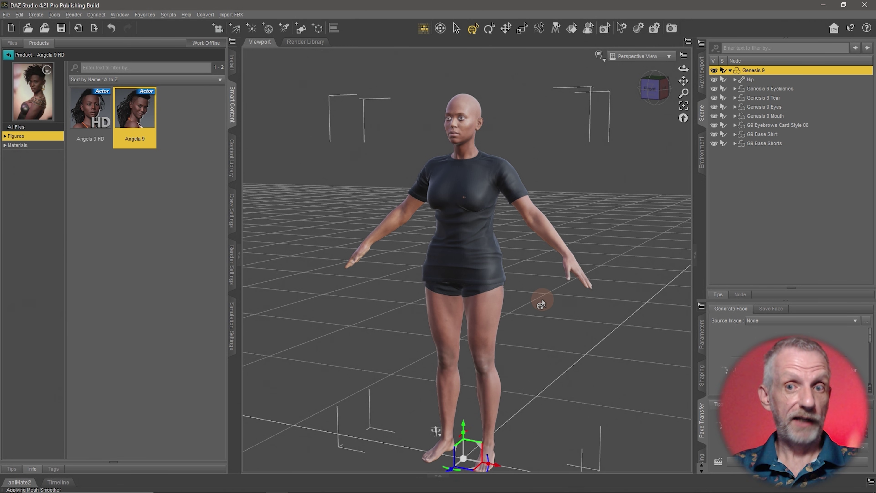
mouse_move(559, 311)
left_mouse_down("alt")
mouse_move(568, 307)
mouse_move(555, 309)
left_mouse_up("alt")
left_click(8, 55)
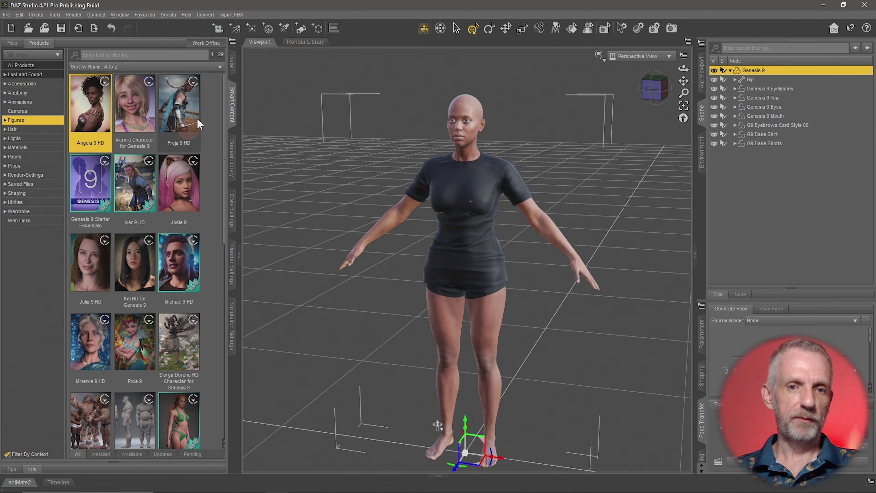
Step: Load the Julia 9 actor from Julia 9 HD and accept applying it to the clothed figure
left_click(104, 275)
double_click(147, 117)
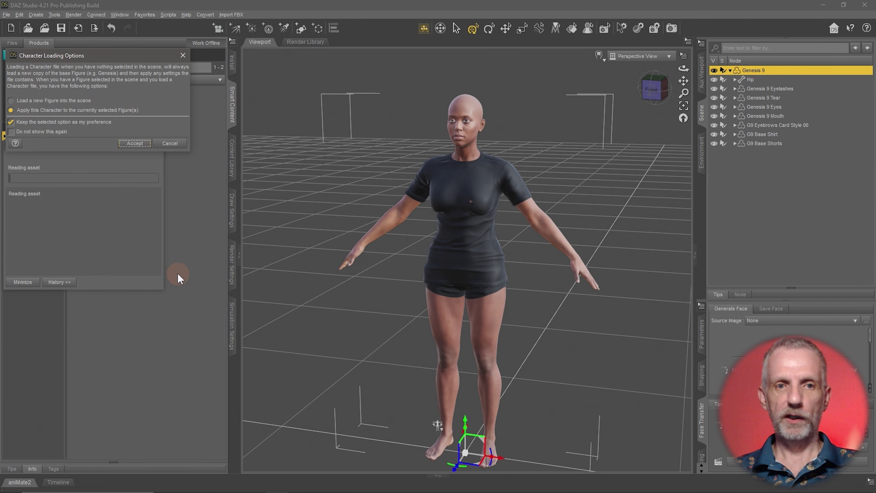
left_click(136, 143)
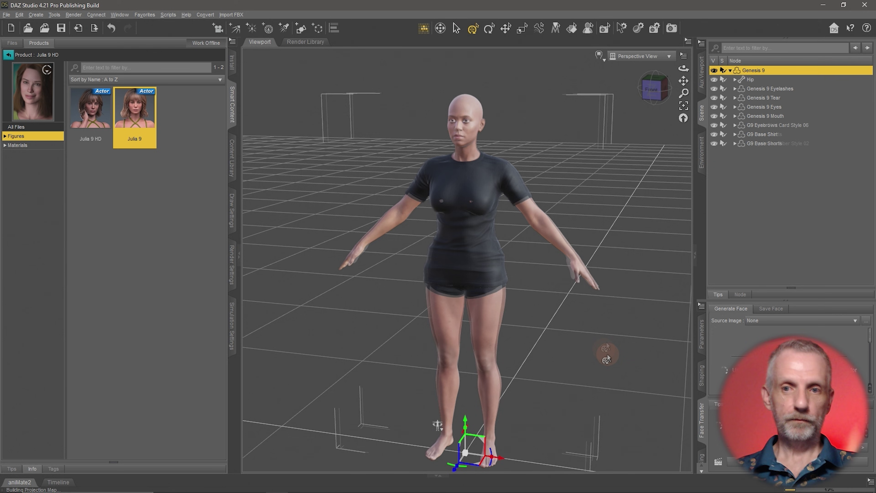
left_click_drag(597, 319, 598, 321, "alt")
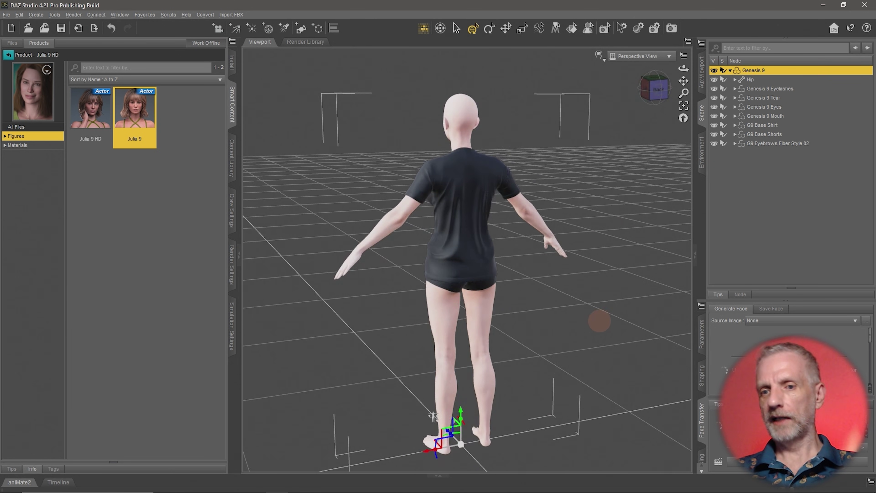
left_click_drag(433, 417, 438, 431, "alt")
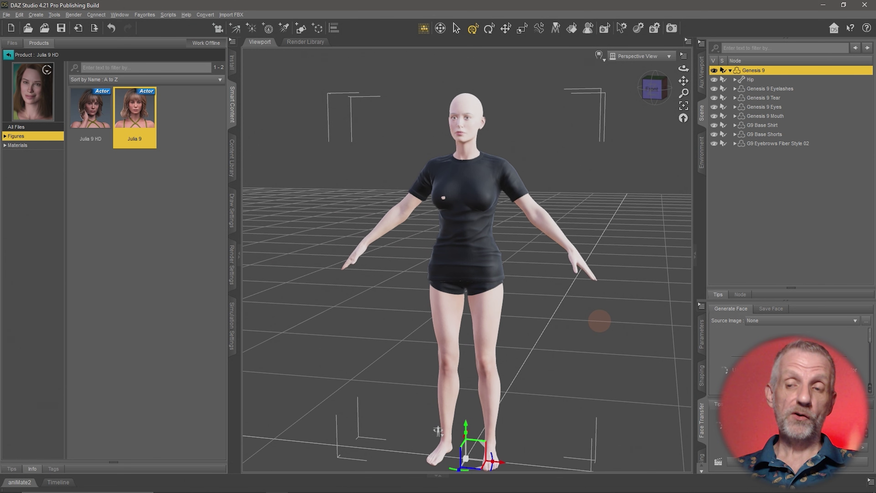
left_click_drag(599, 321, 595, 334, "alt")
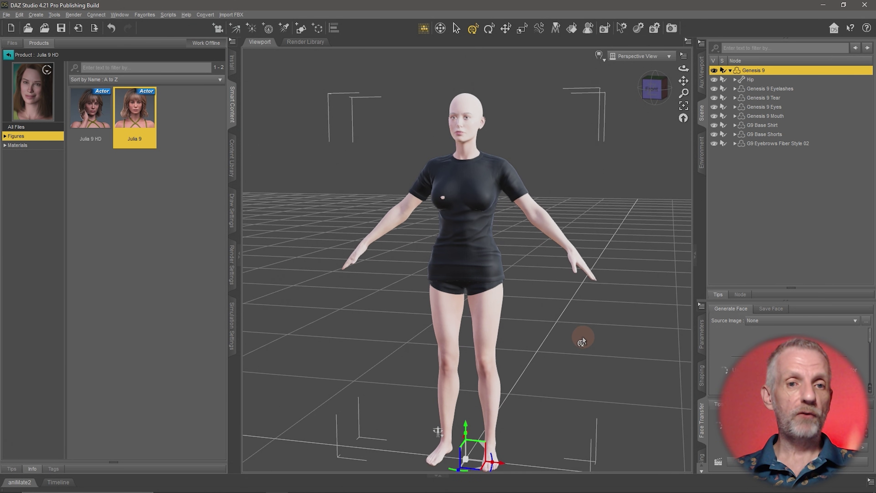